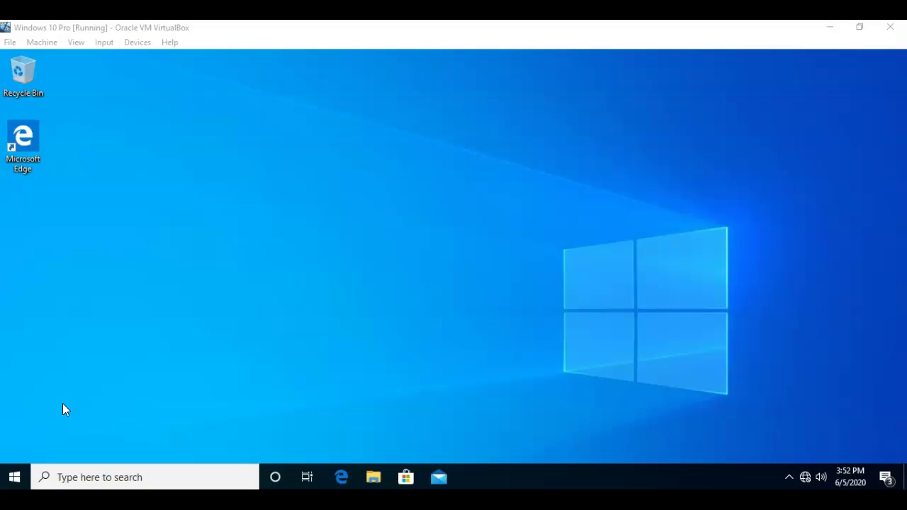
left_click(61, 411)
left_click(41, 465)
mouse_move(805, 477)
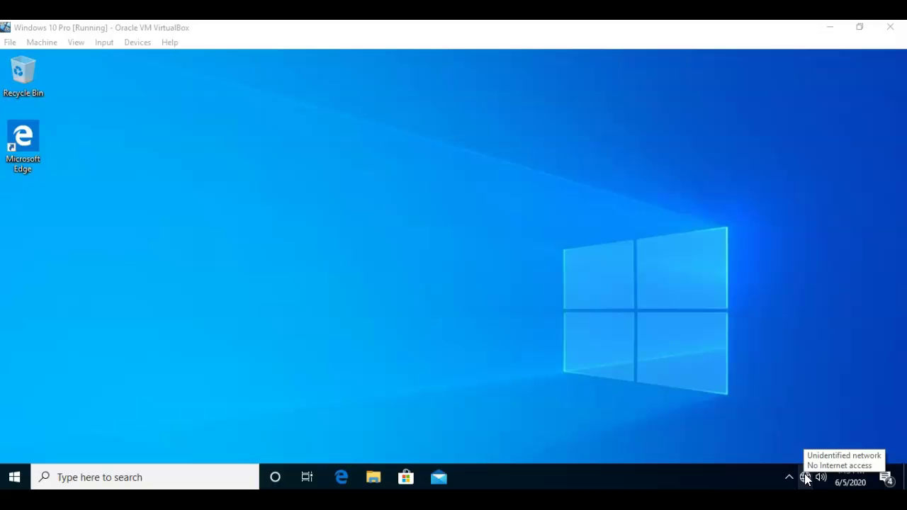
right_click(805, 479)
left_click(800, 458)
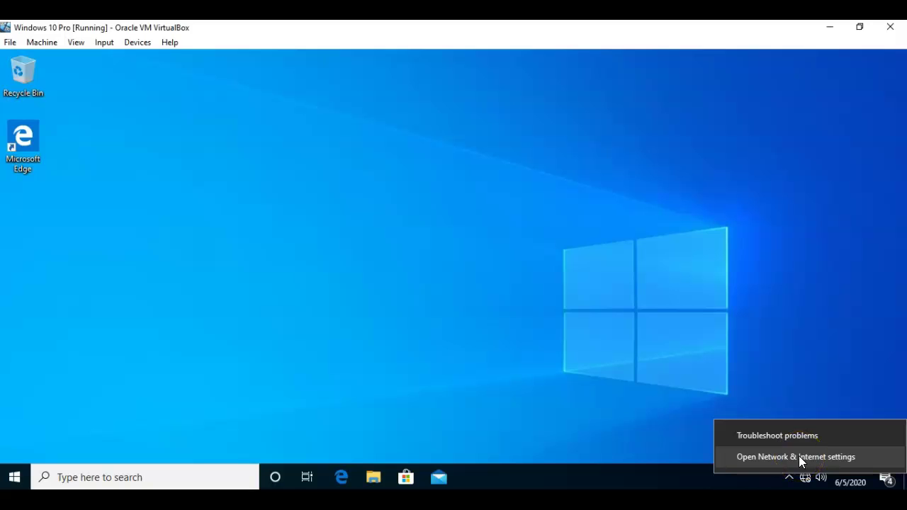
left_click(799, 457)
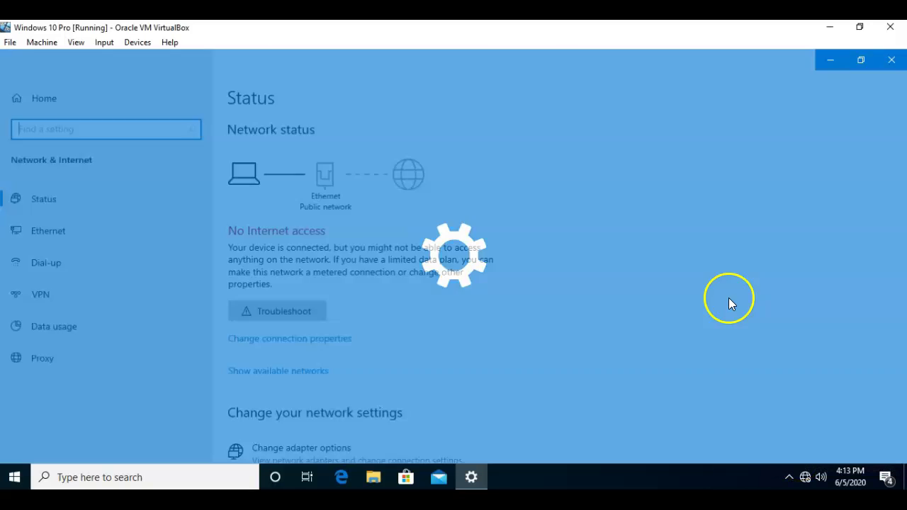
left_click(49, 230)
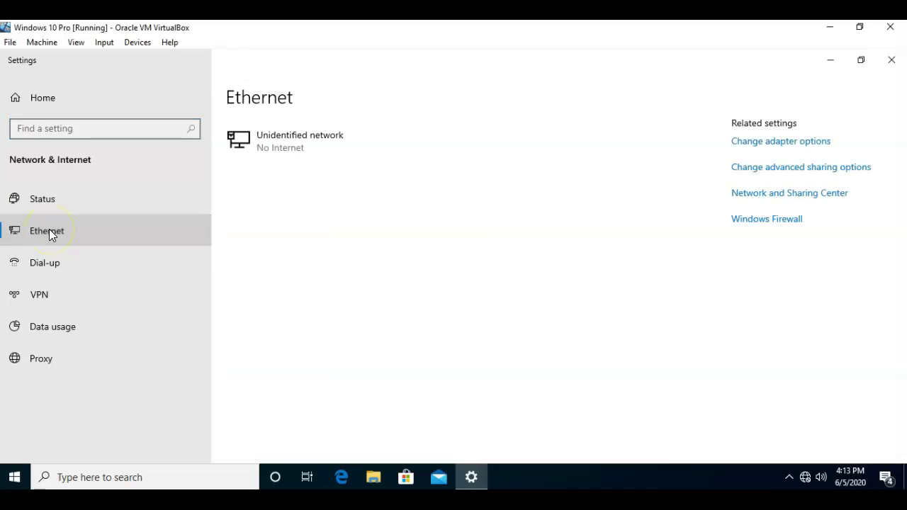
left_click(750, 148)
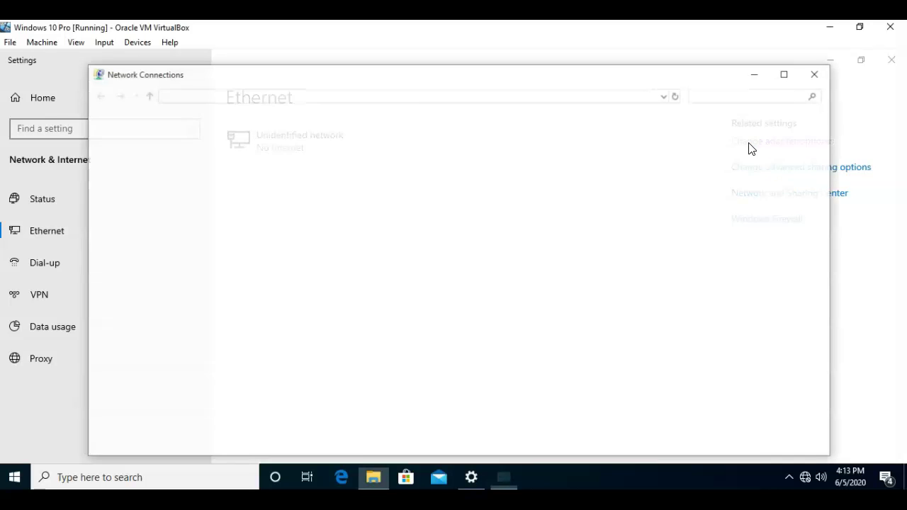
left_click(157, 158)
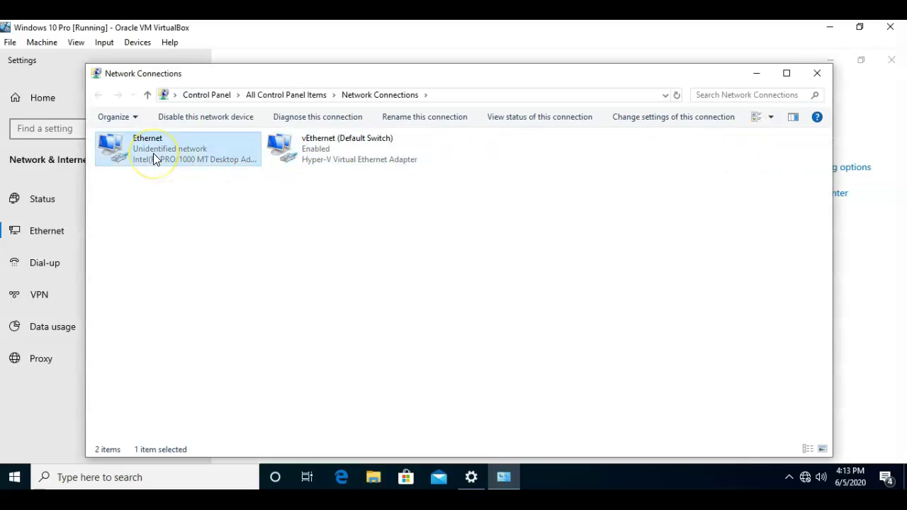
right_click(154, 158)
left_click(364, 212)
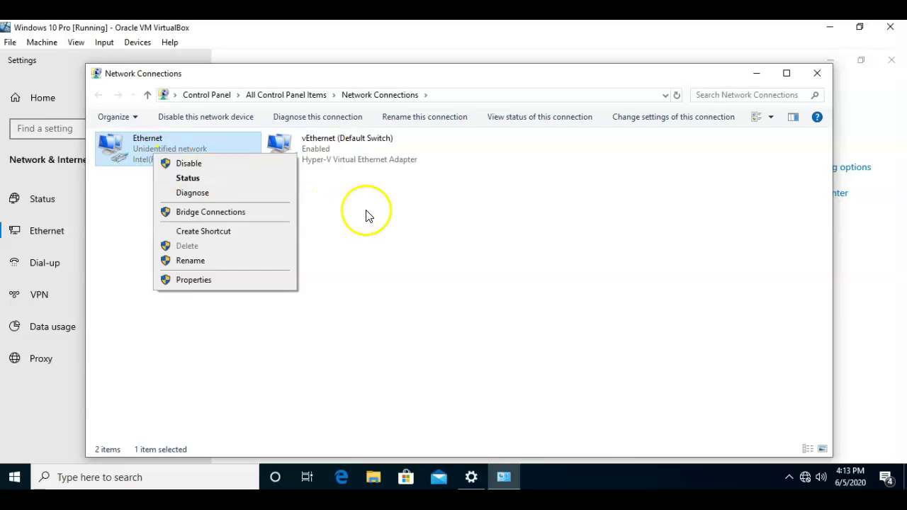
left_click(711, 27)
left_click(817, 73)
left_click(891, 60)
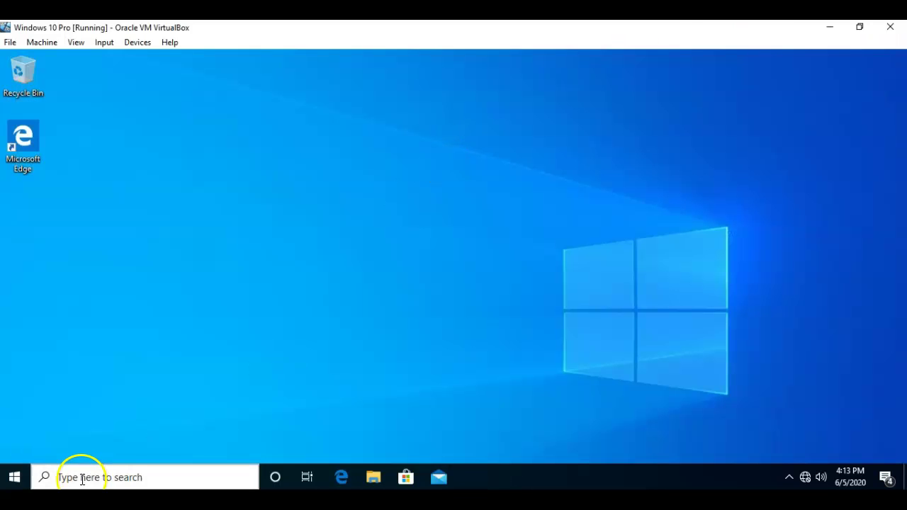
Step: Find Command Prompt by searching for cmd and run it as administrator
left_click(81, 476)
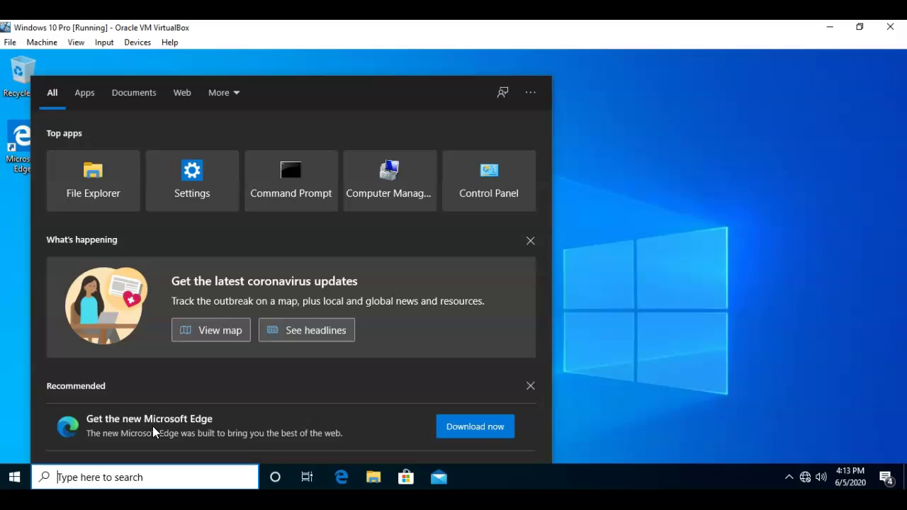
type("cmd")
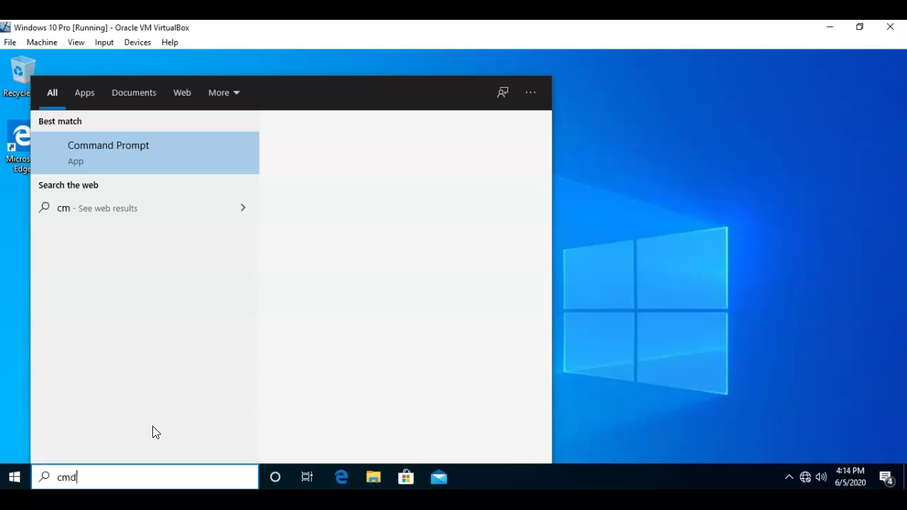
right_click(165, 151)
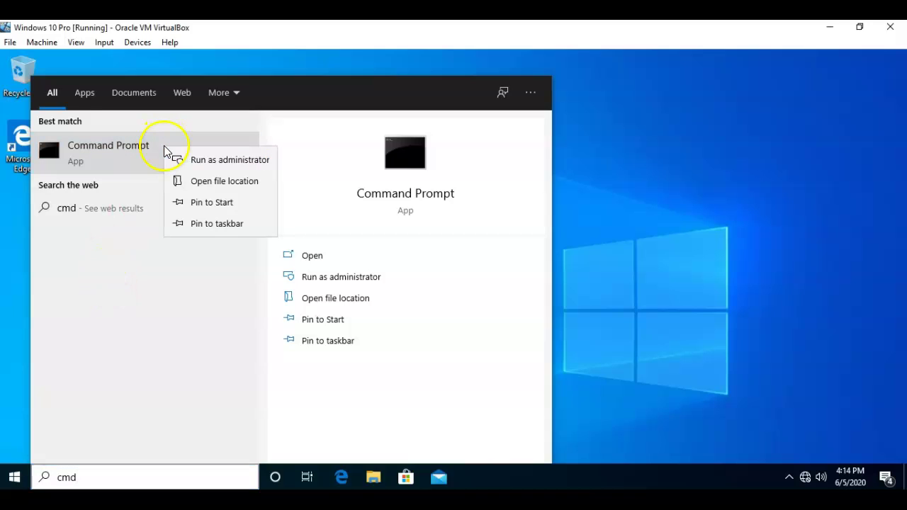
left_click(202, 160)
left_click(397, 347)
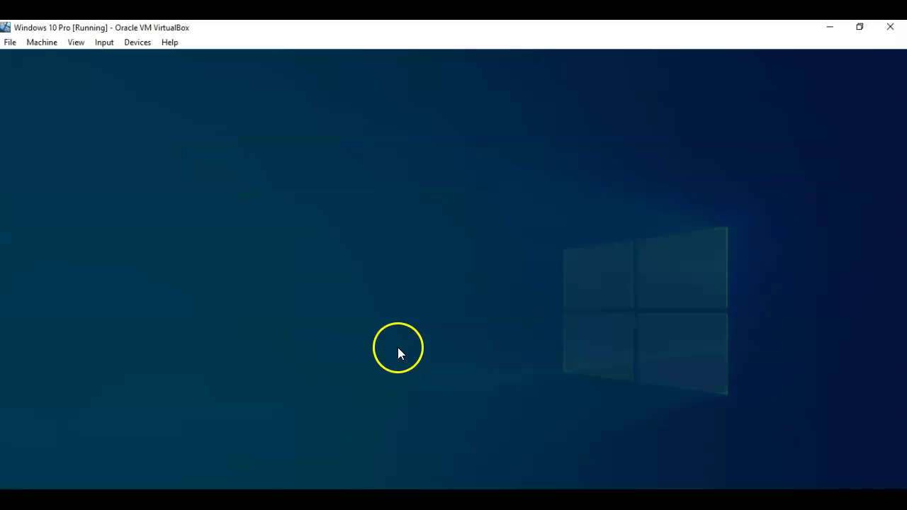
Step: Run ipconfig to check the network adapters' current IP configuration, and close the Command Prompt
left_click(195, 142)
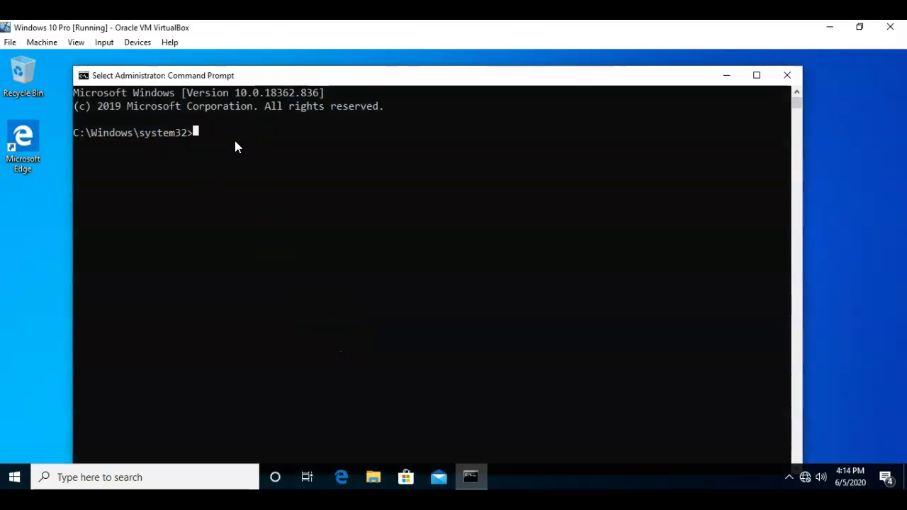
type("ipconfig")
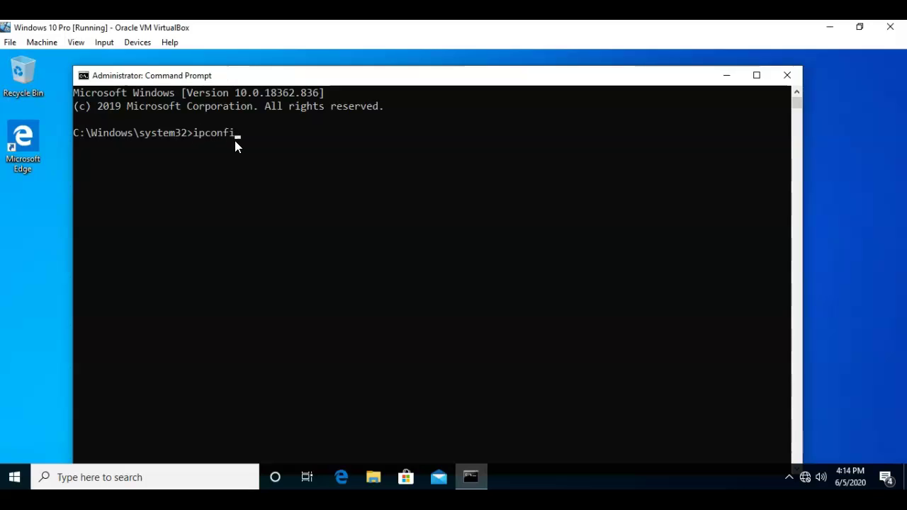
key("Return")
left_click(552, 170)
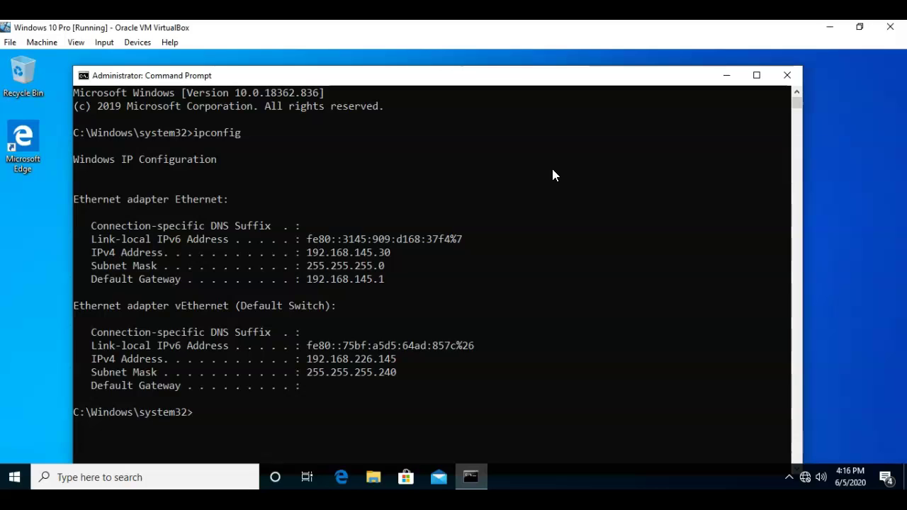
left_click(785, 78)
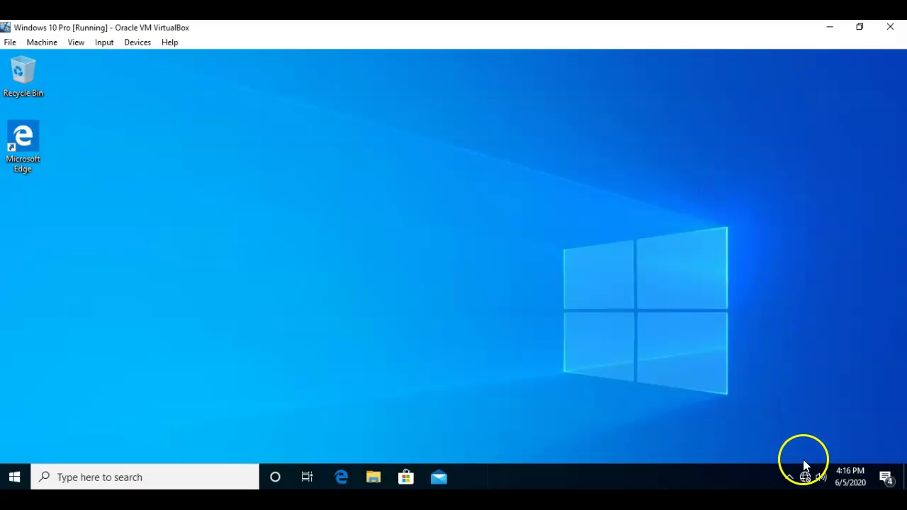
Step: Open the Network & Internet settings and bring up the adapter options for the Ethernet connection
mouse_move(805, 478)
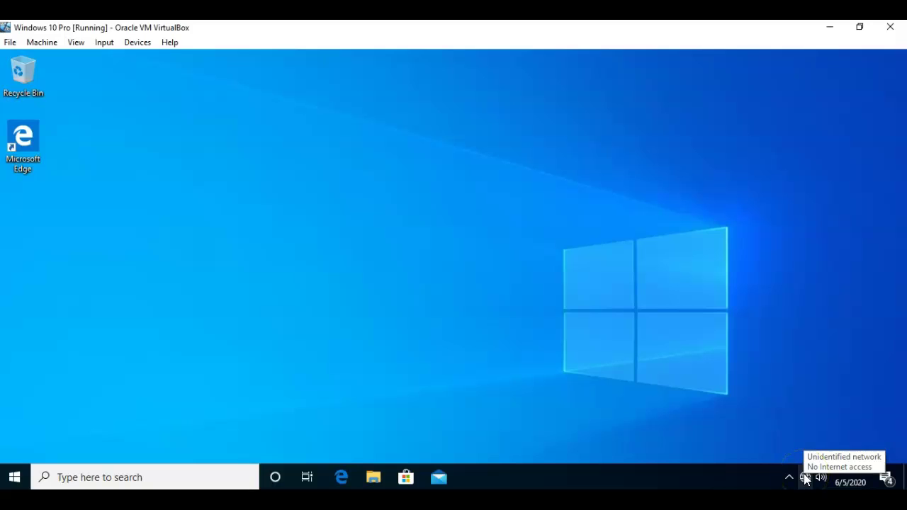
right_click(806, 477)
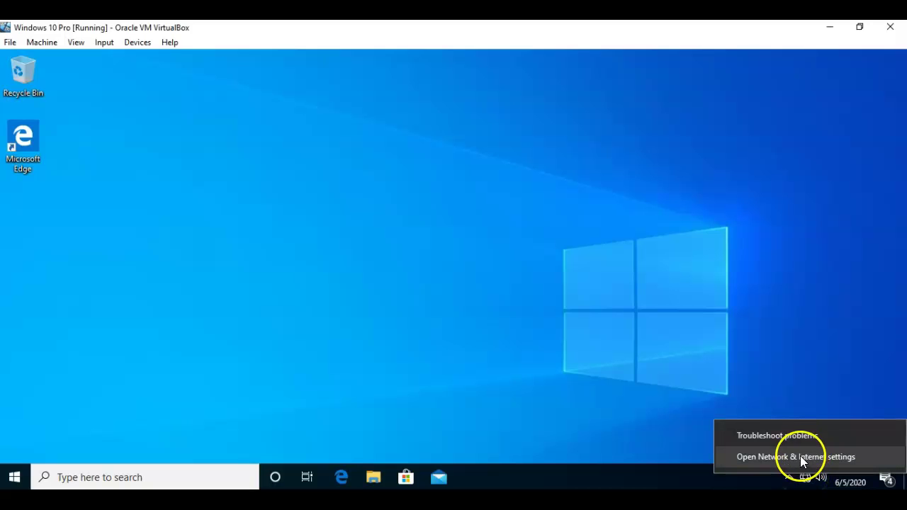
left_click(800, 456)
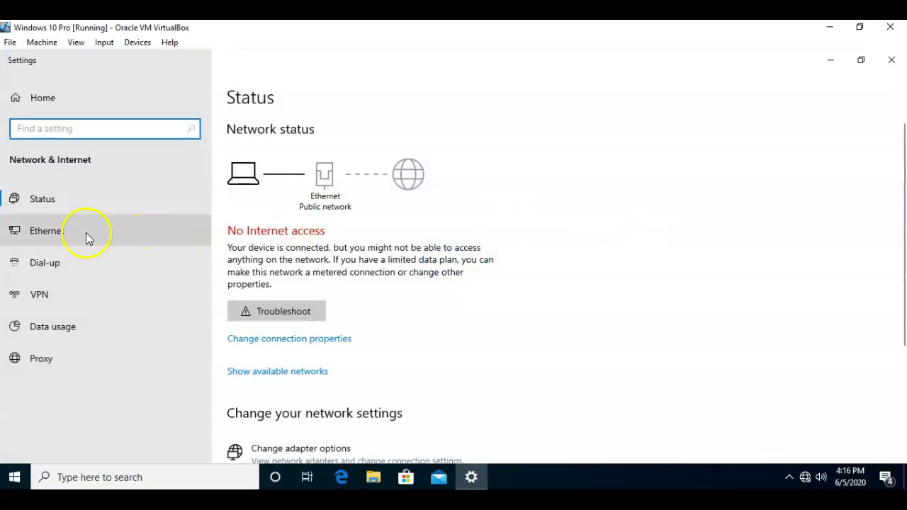
left_click(41, 231)
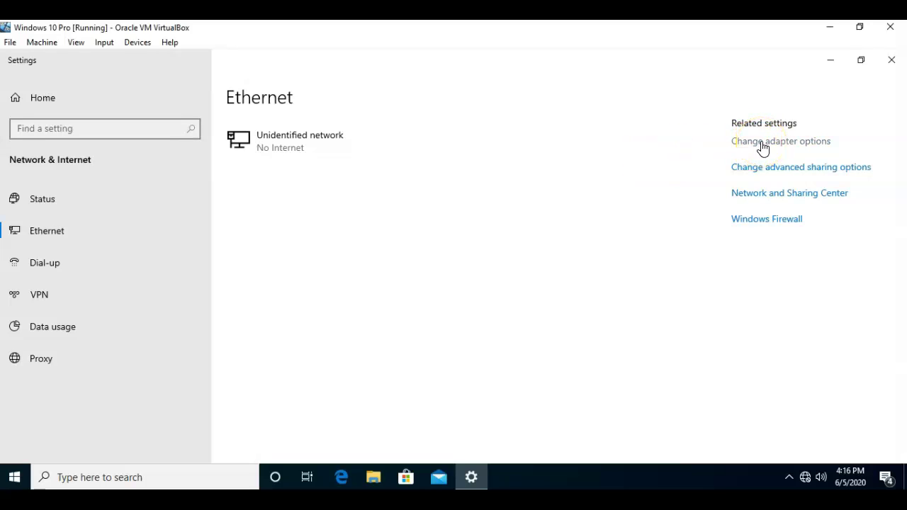
left_click(762, 145)
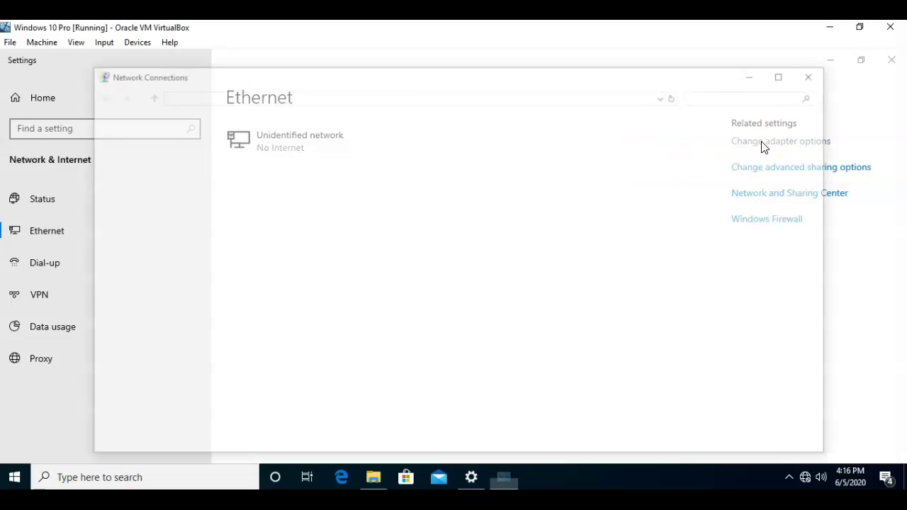
Step: Open the advanced TCP/IP settings for Internet Protocol Version 4 on the Ethernet adapter
right_click(143, 158)
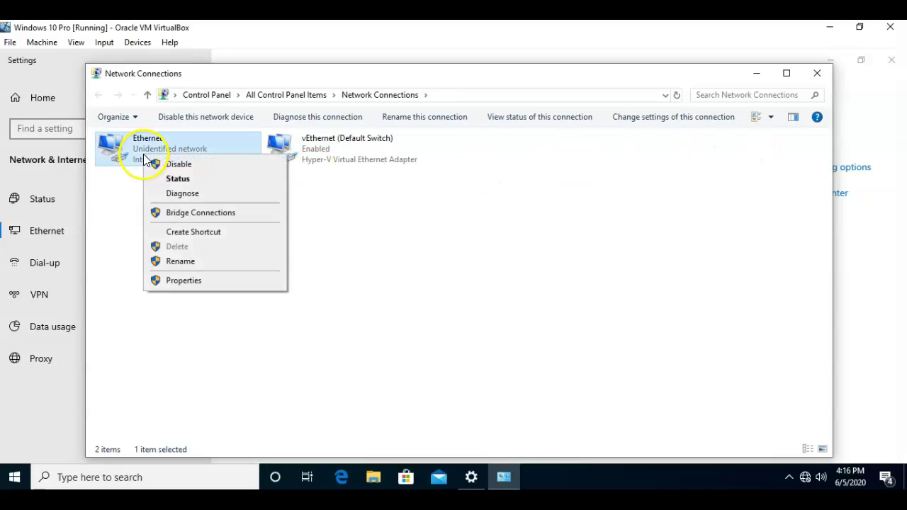
left_click(183, 281)
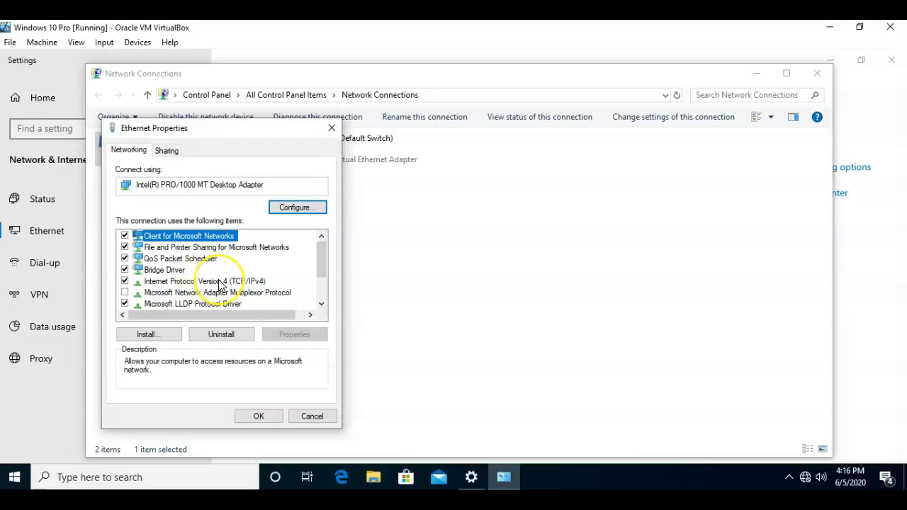
double_click(221, 284)
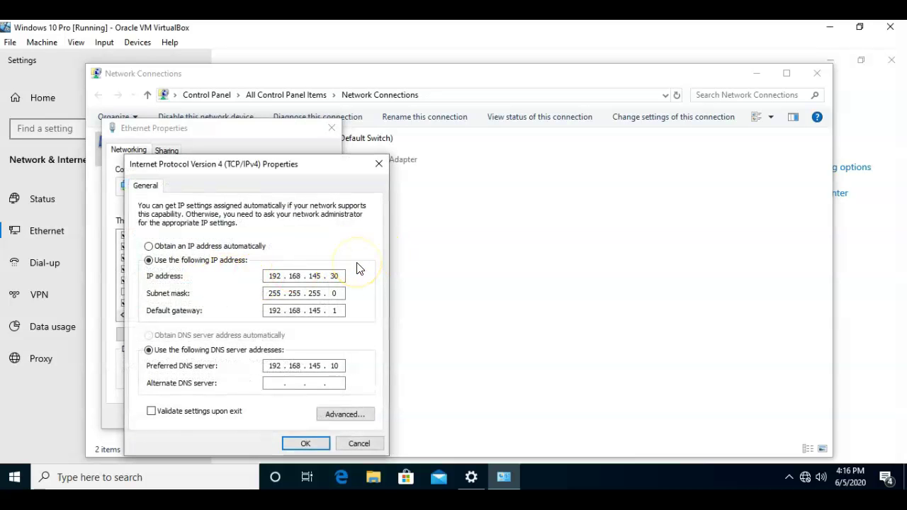
left_click(342, 414)
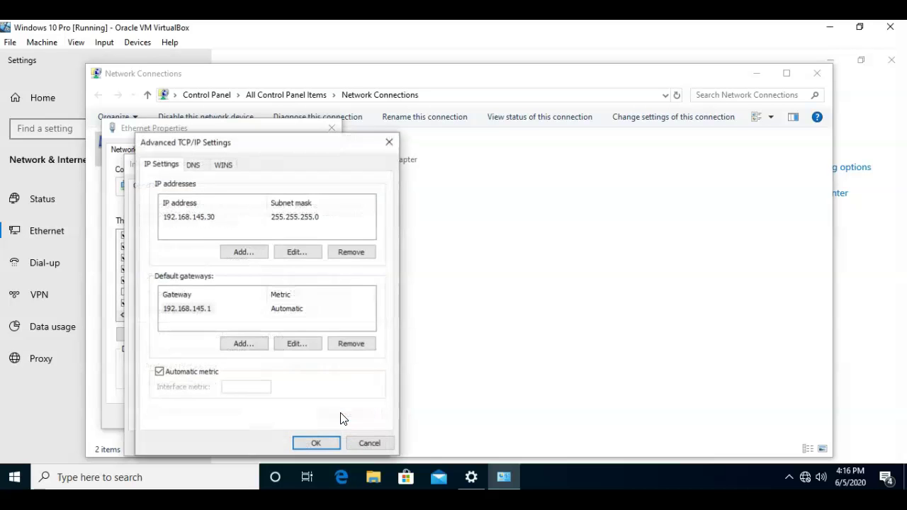
Step: Add the second IP address 192.168.56.30 with subnet mask 255.255.255.0 and accept the IPv4 settings
left_click(244, 253)
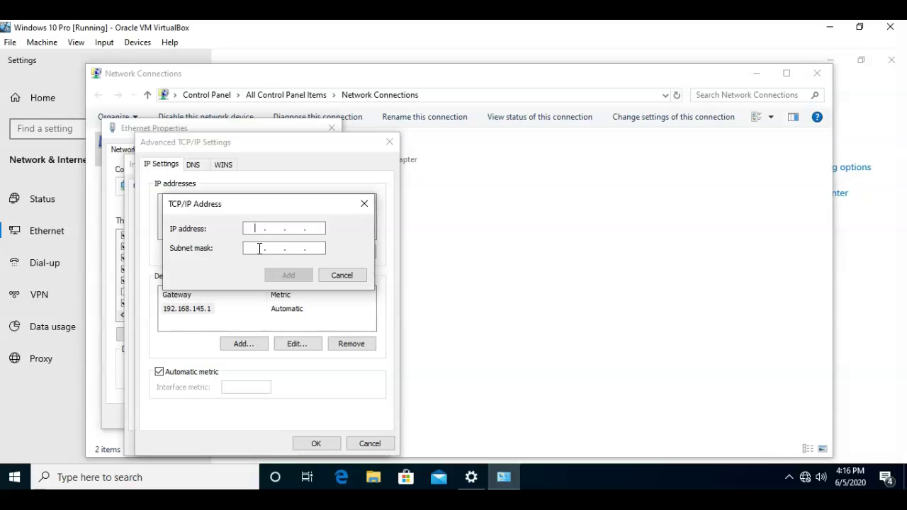
type("192 . 168 . 56 . ")
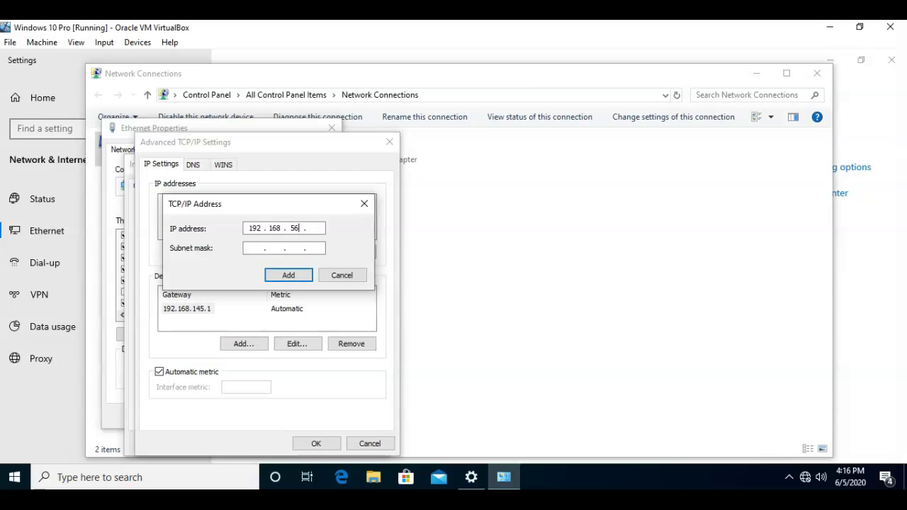
type("30")
left_click(255, 248)
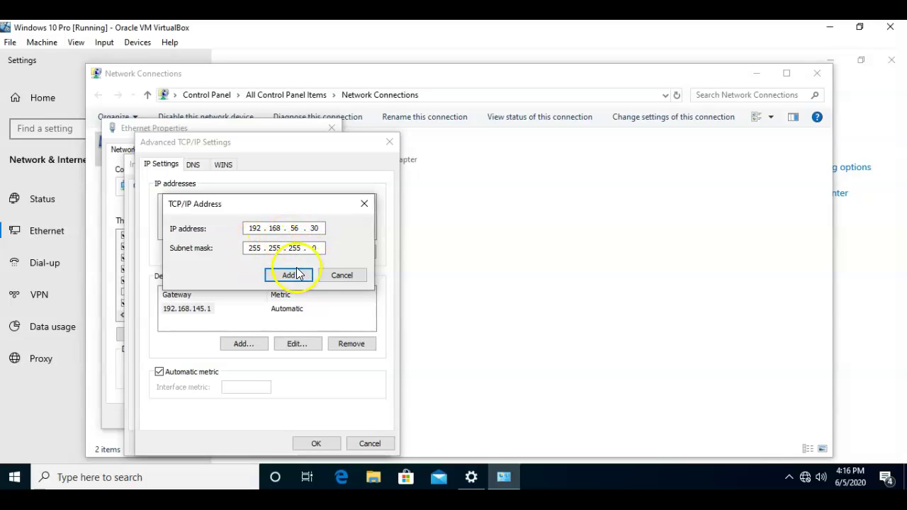
left_click(288, 279)
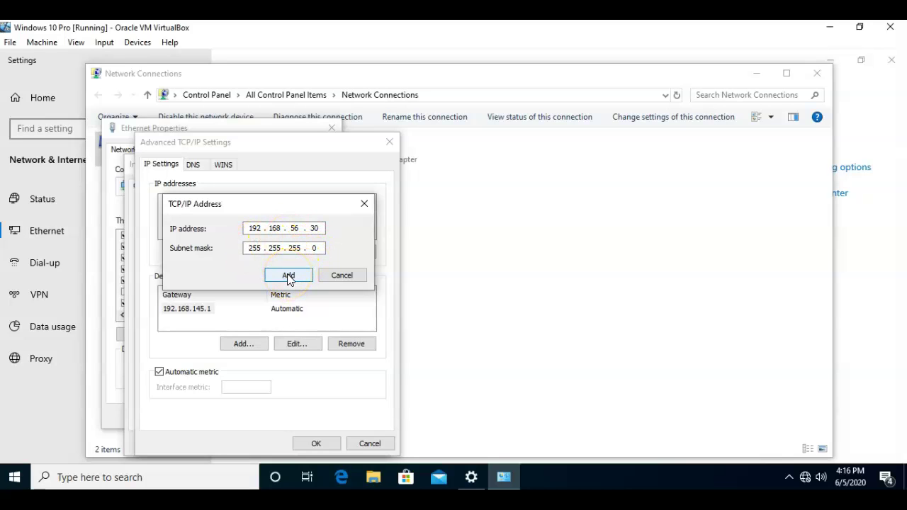
left_click(285, 282)
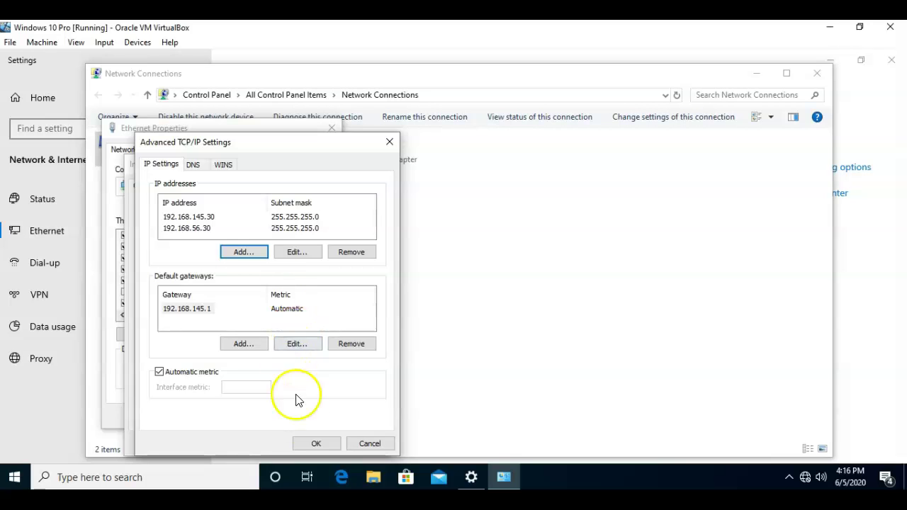
left_click(312, 443)
left_click(305, 442)
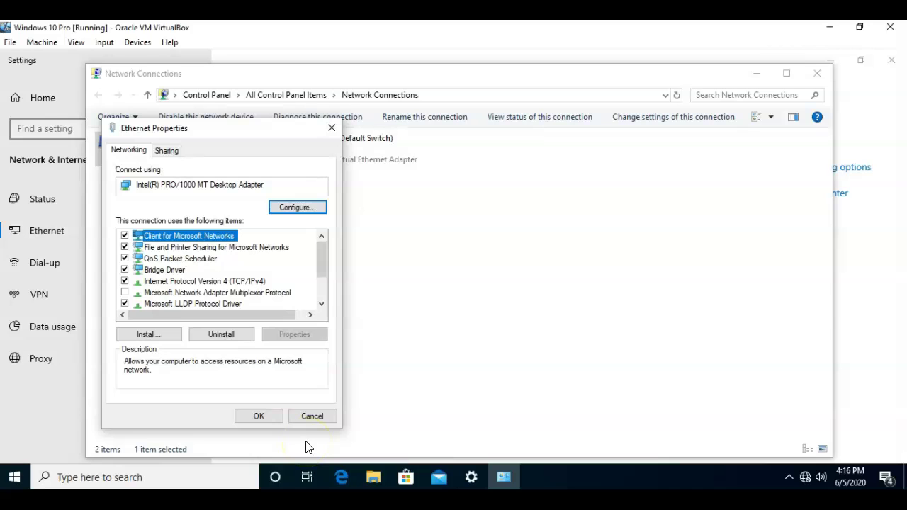
Step: Run ipconfig in a new Command Prompt to check the IP addresses assigned to the Ethernet adapter
left_click(78, 479)
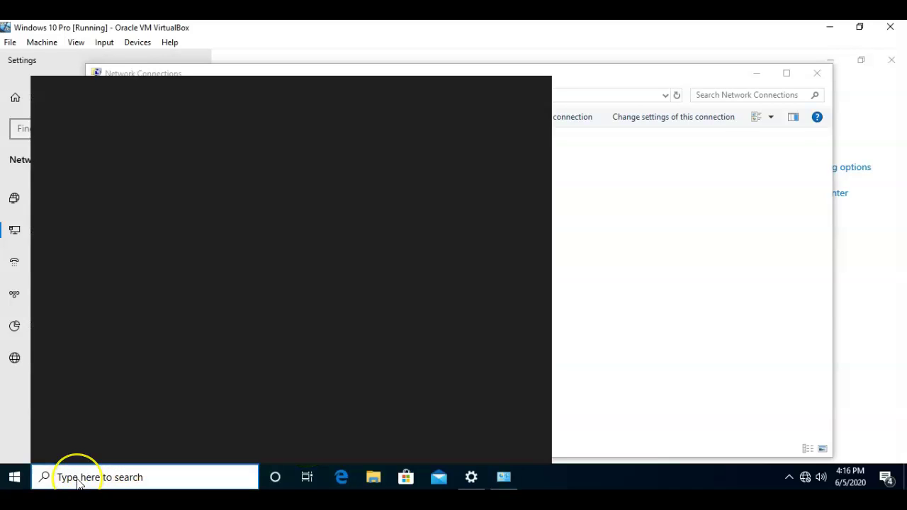
type("cmd")
key("Return")
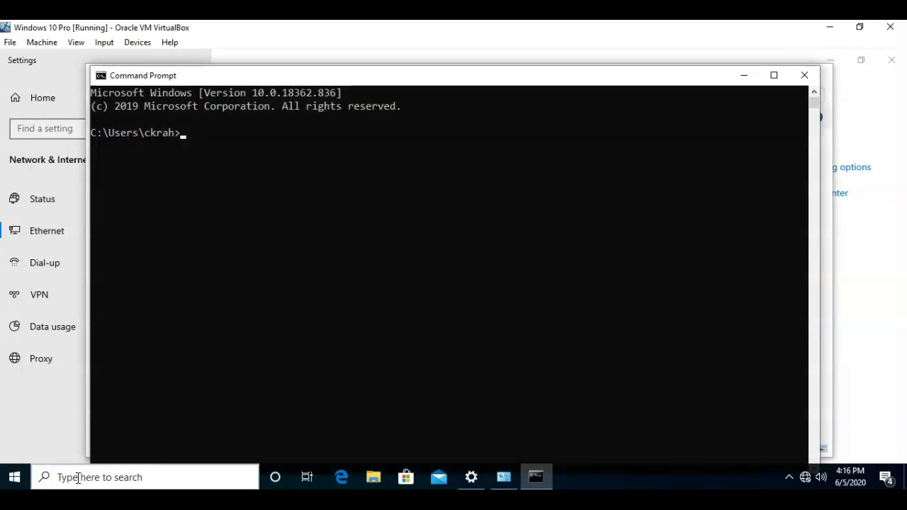
left_click(185, 133)
type("ipconfig")
key("Return")
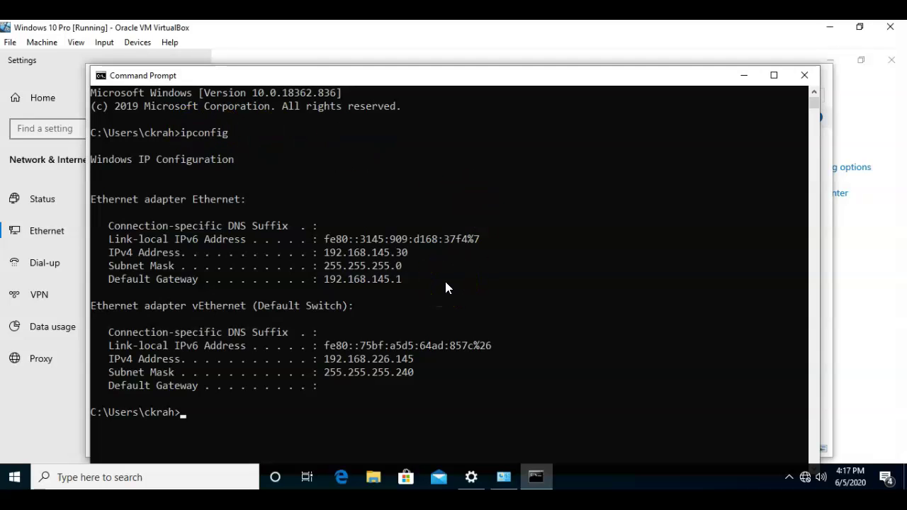
left_click(744, 124)
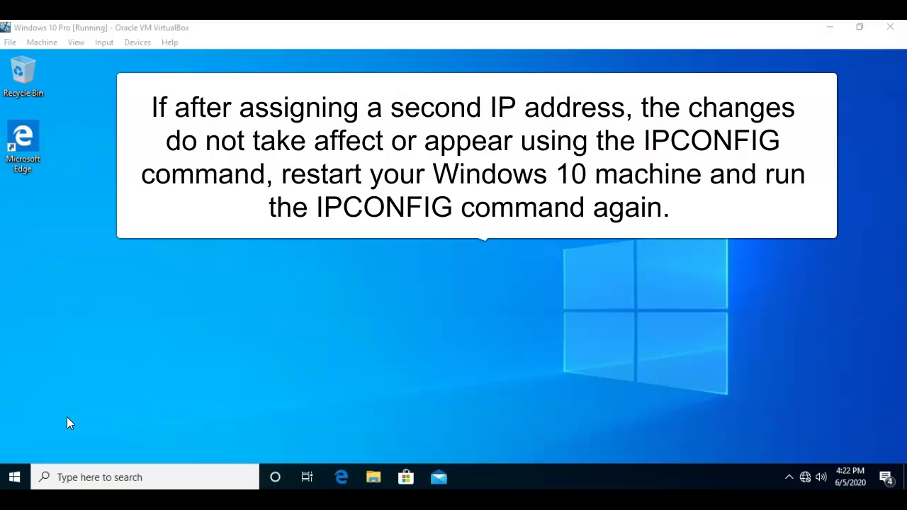
Step: Open Command Prompt as administrator and allow it to make changes
left_click(64, 477)
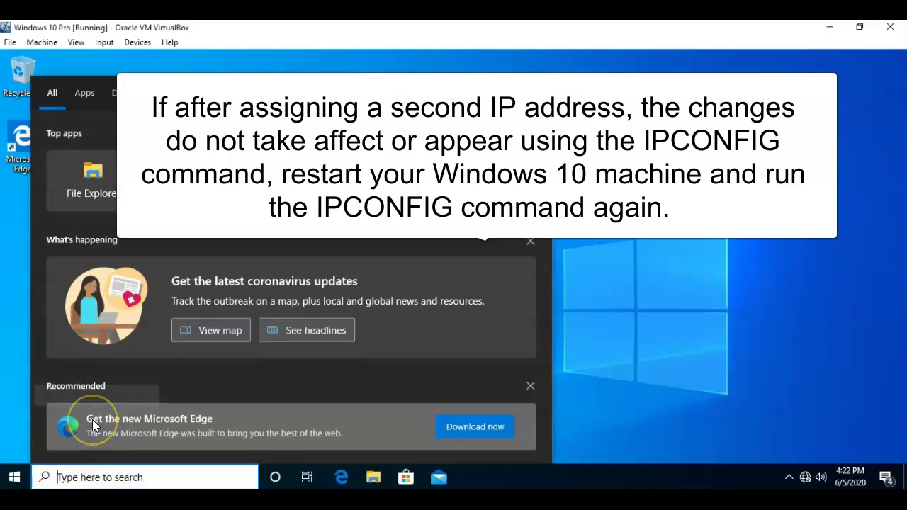
type("cmd")
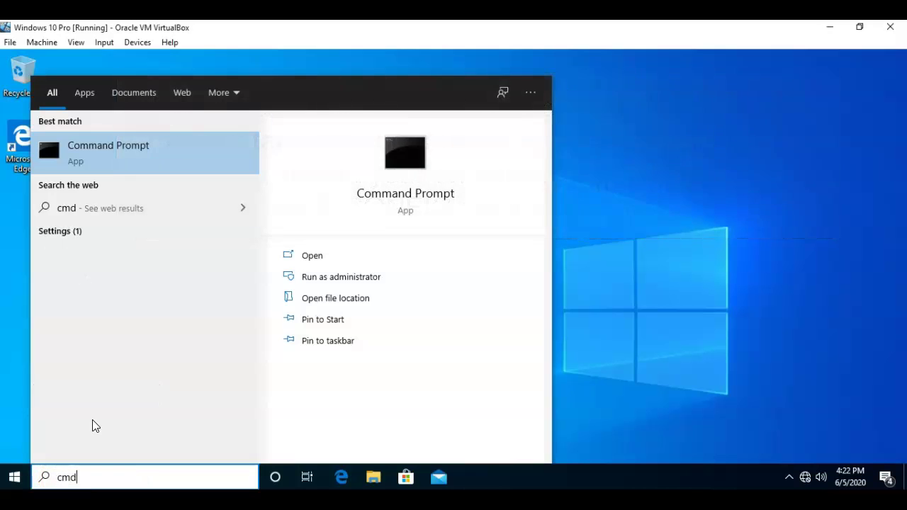
right_click(156, 146)
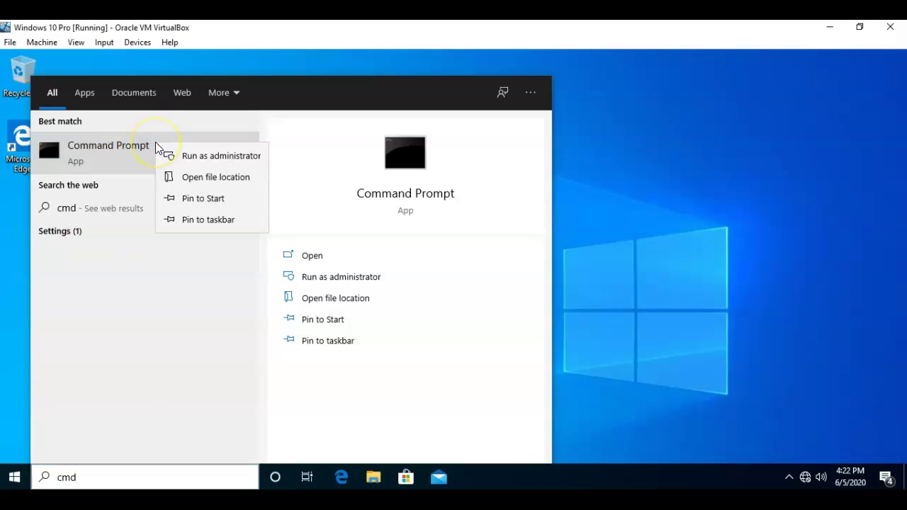
left_click(212, 156)
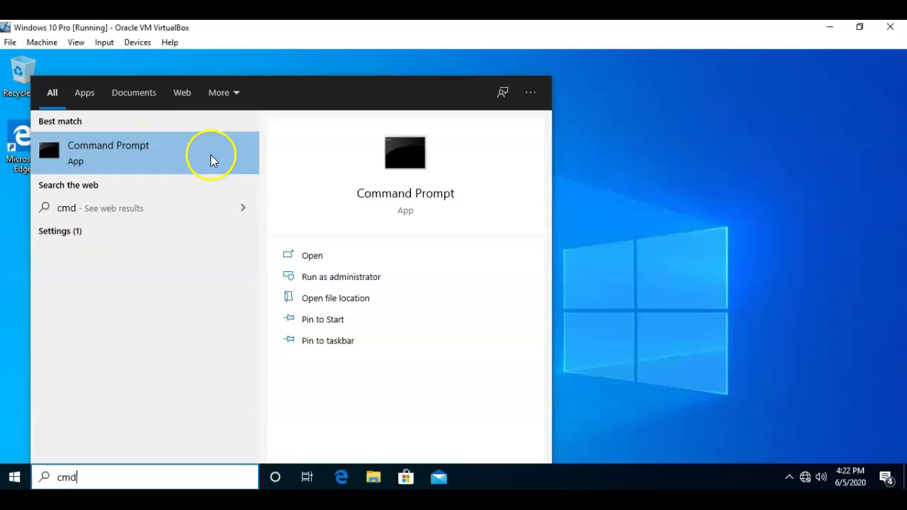
left_click(383, 348)
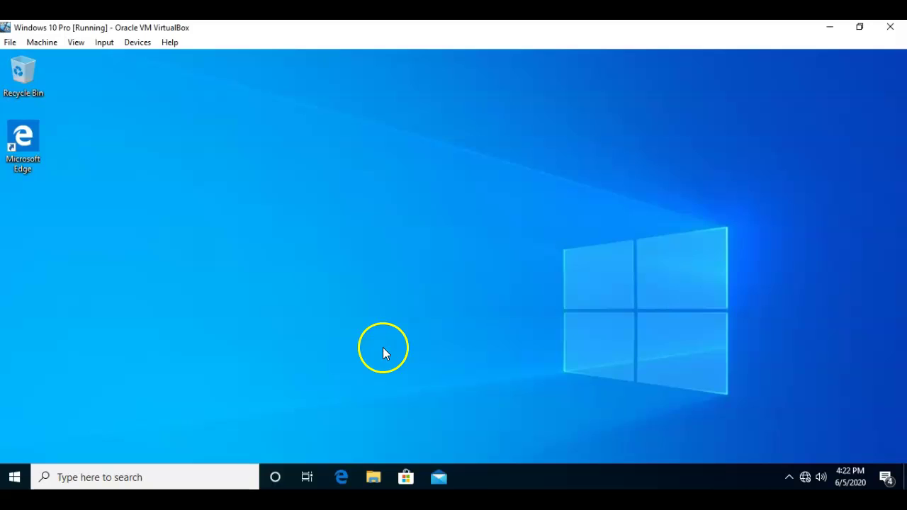
Step: Run ipconfig at the administrator prompt and highlight the two IPv4 address lines of the Ethernet adapter
left_click(143, 140)
type("ipconfig")
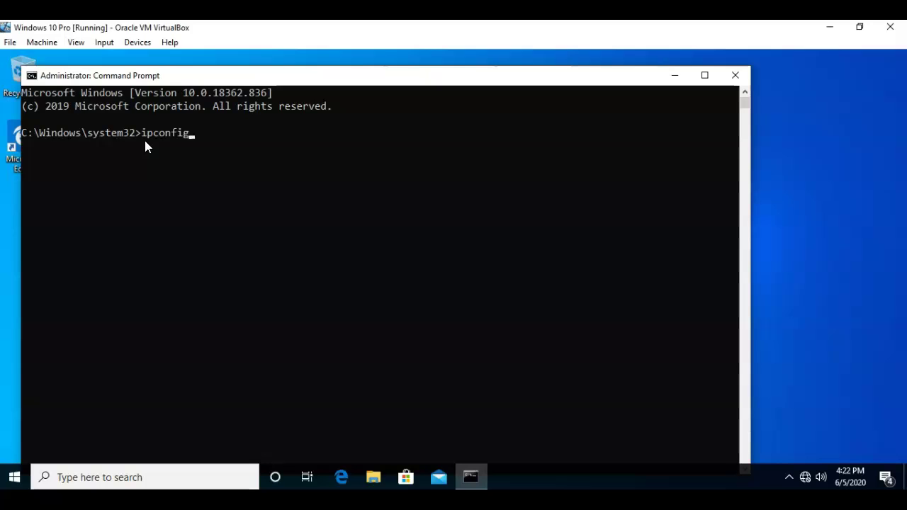
key("Return")
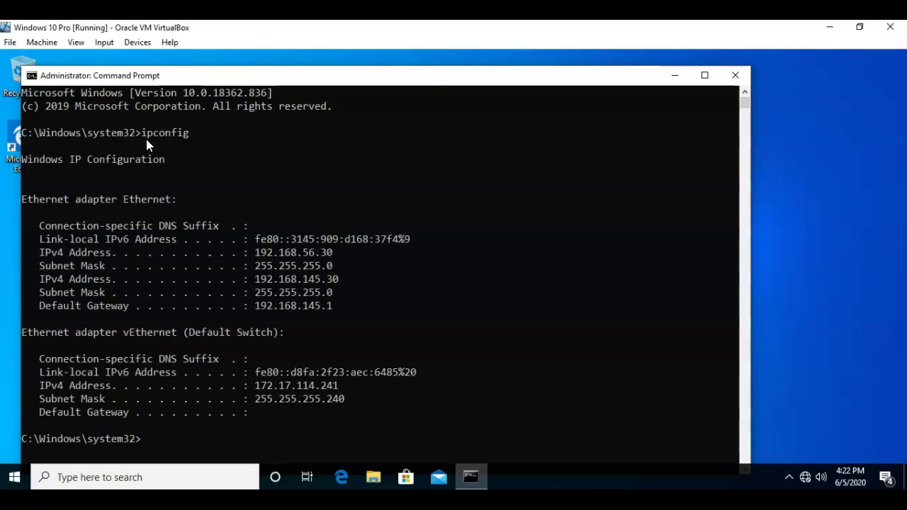
left_click_drag(37, 255, 347, 255)
left_click_drag(36, 279, 348, 280)
right_click(347, 279)
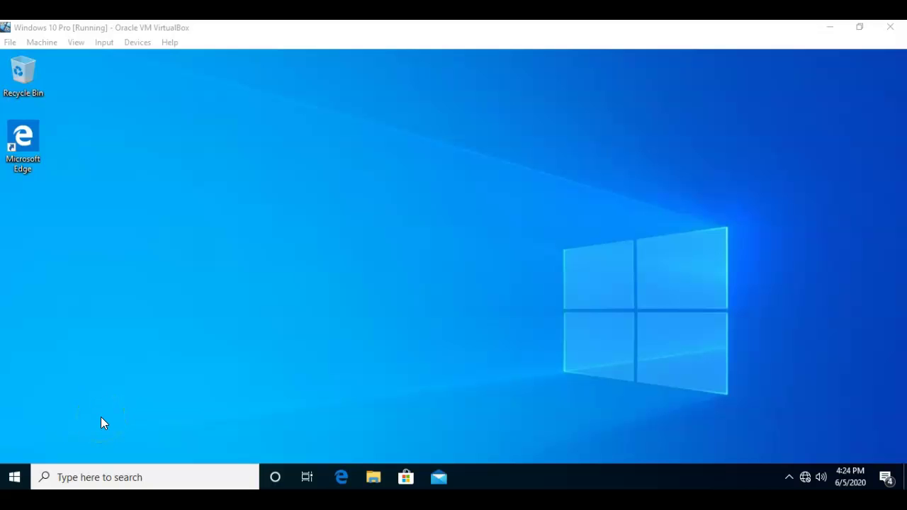
Step: Search for power and open Windows PowerShell as administrator
left_click(78, 476)
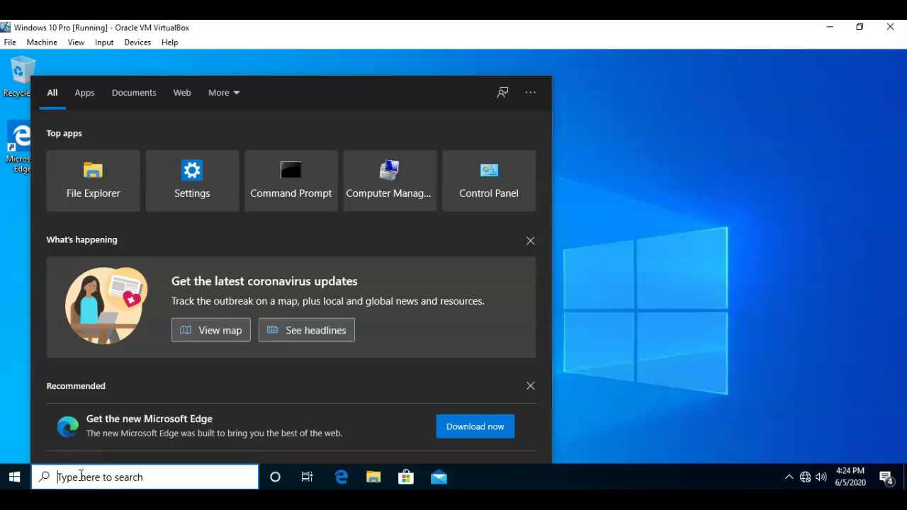
type("power")
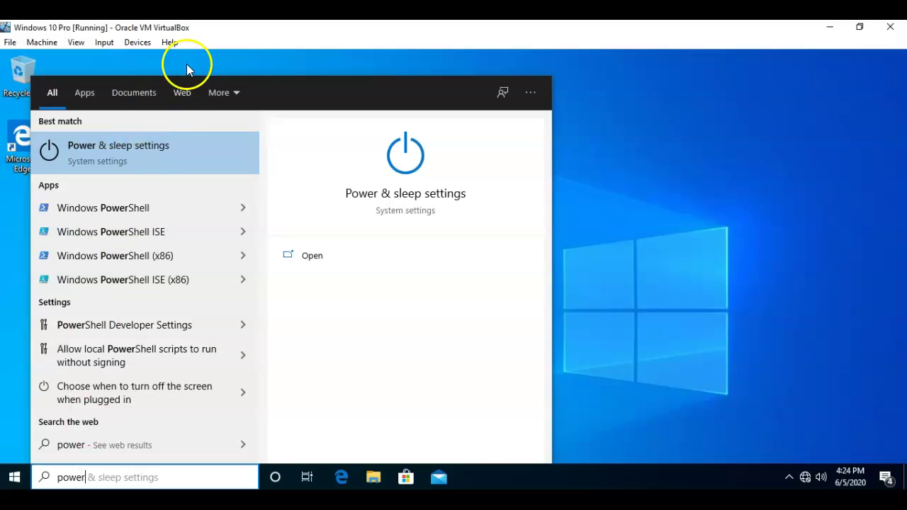
right_click(131, 210)
left_click(175, 221)
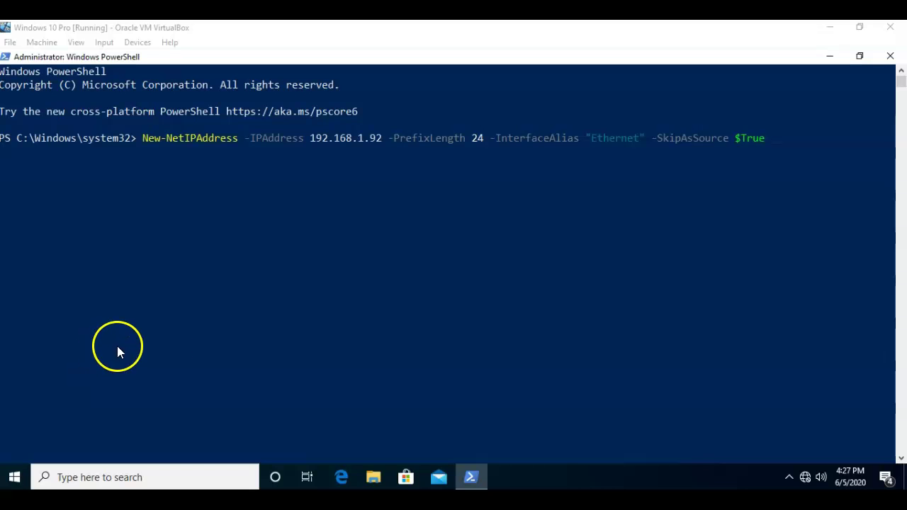
Step: Run New-NetIPAddress to add 192.168.1.92 with PrefixLength 24 to the "Ethernet" interface, with SkipAsSource set to $True
left_click(766, 140)
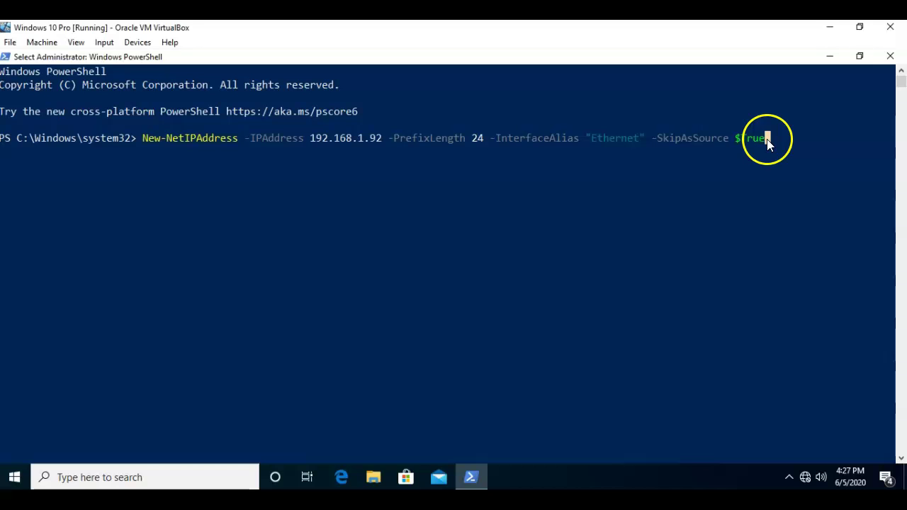
key("Return")
key("Return")
key("Return")
key("Return")
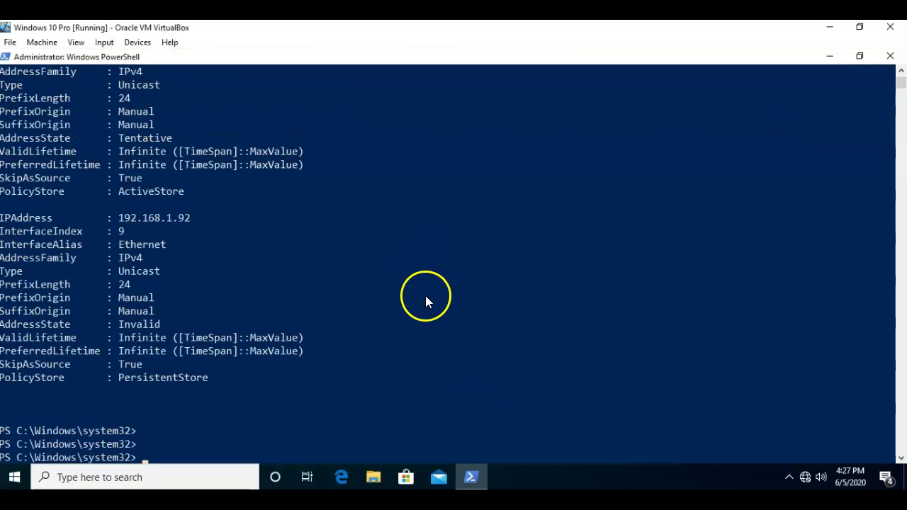
Step: Review the New-NetIPAddress output and run ipconfig in PowerShell to check the Ethernet adapter's IPv4 addresses
scroll(425, 296, "up", 4)
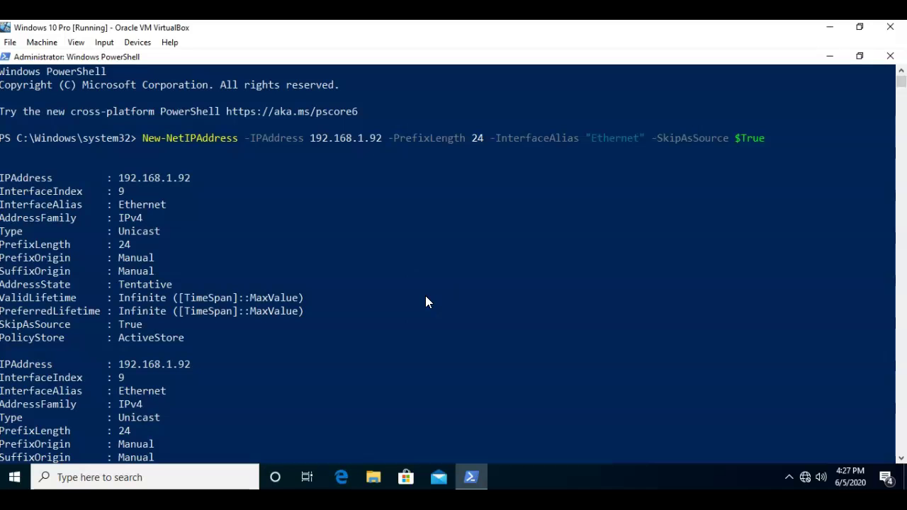
scroll(425, 297, "down", 3)
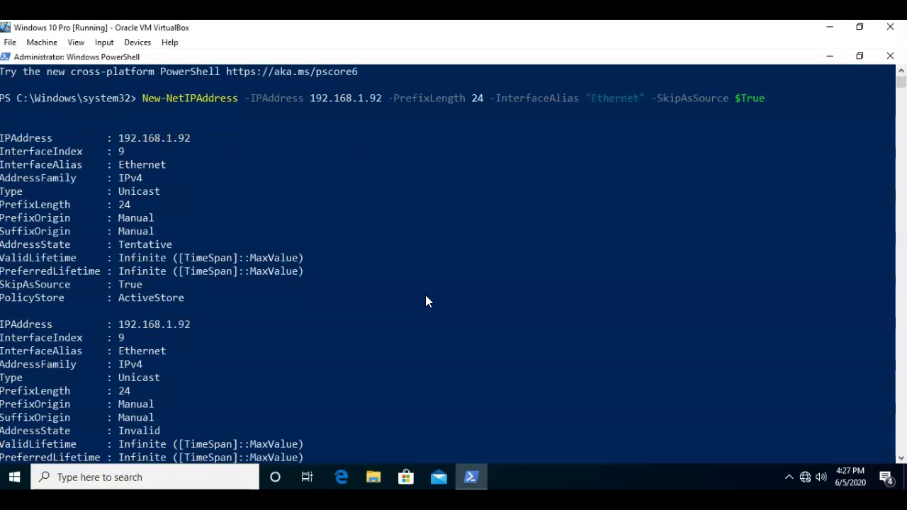
scroll(426, 297, "up", 2)
scroll(426, 302, "up", 1)
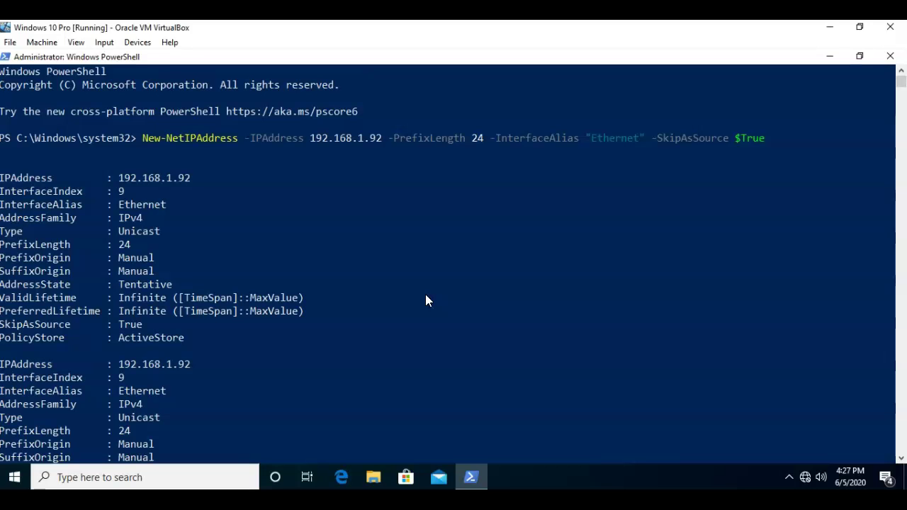
scroll(425, 300, "down", 5)
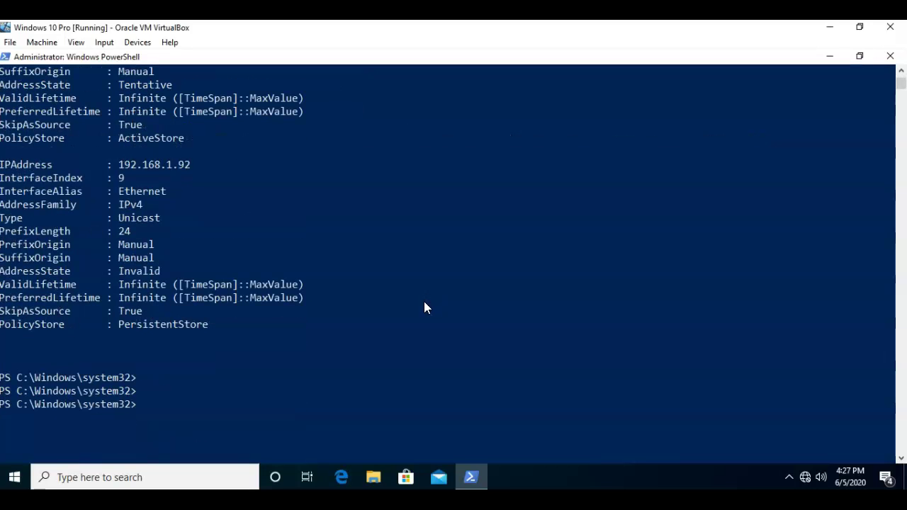
left_click(147, 407)
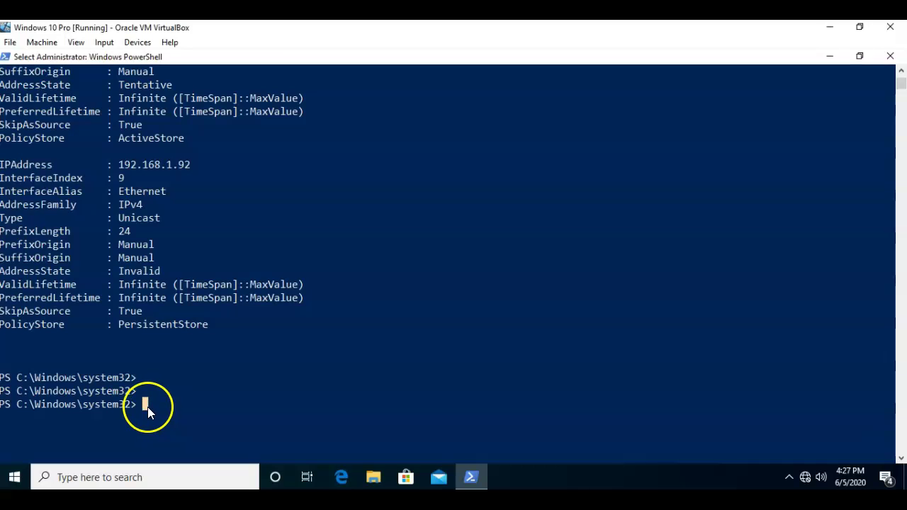
type("i")
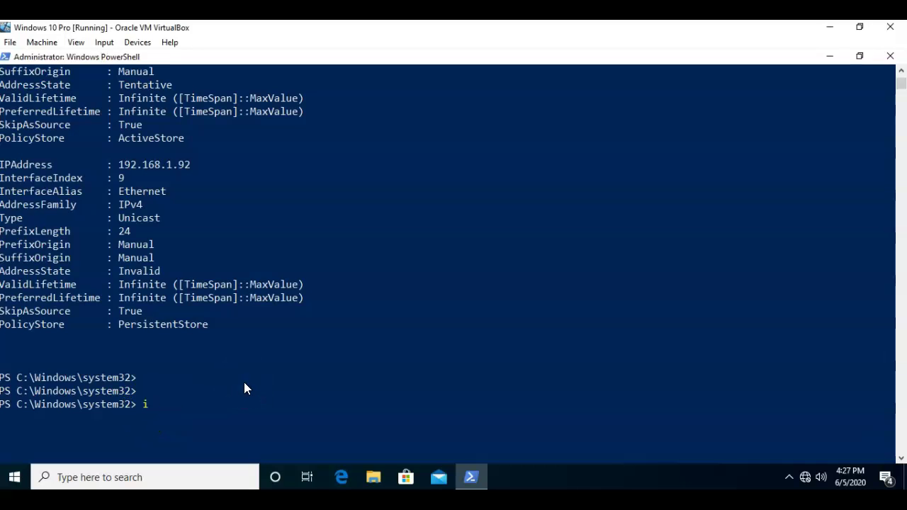
type("pconfig")
key("Return")
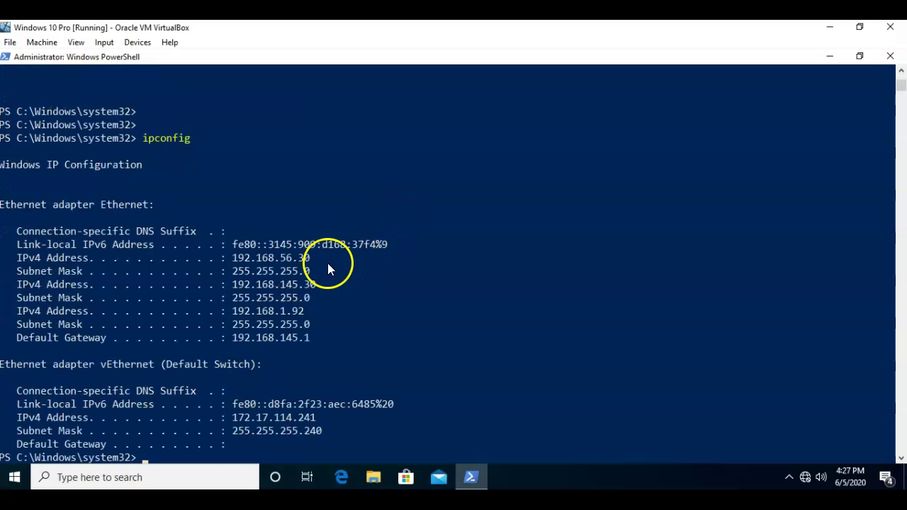
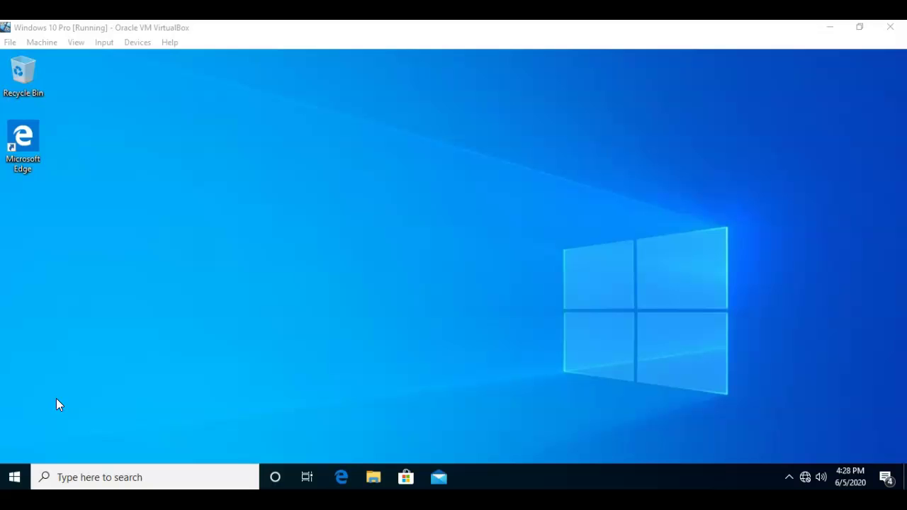
Step: Open a new Command Prompt with administrator rights
left_click(68, 477)
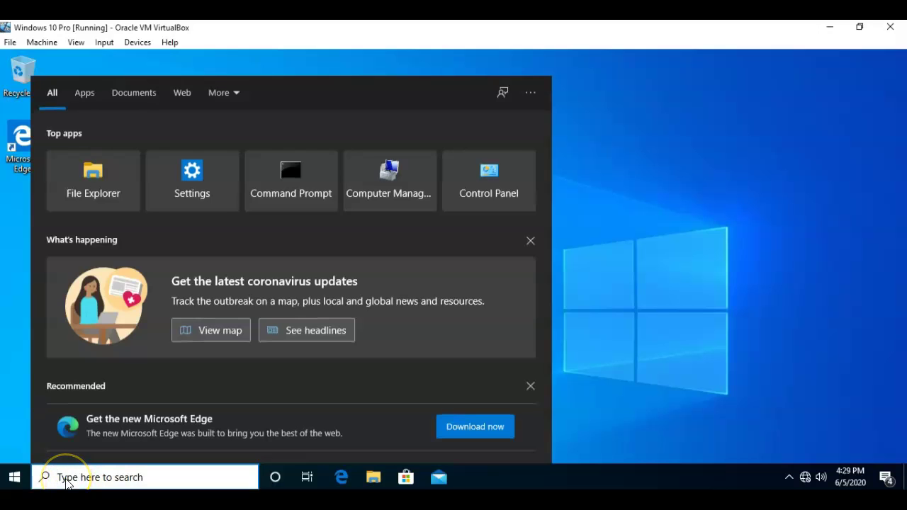
type("cmd")
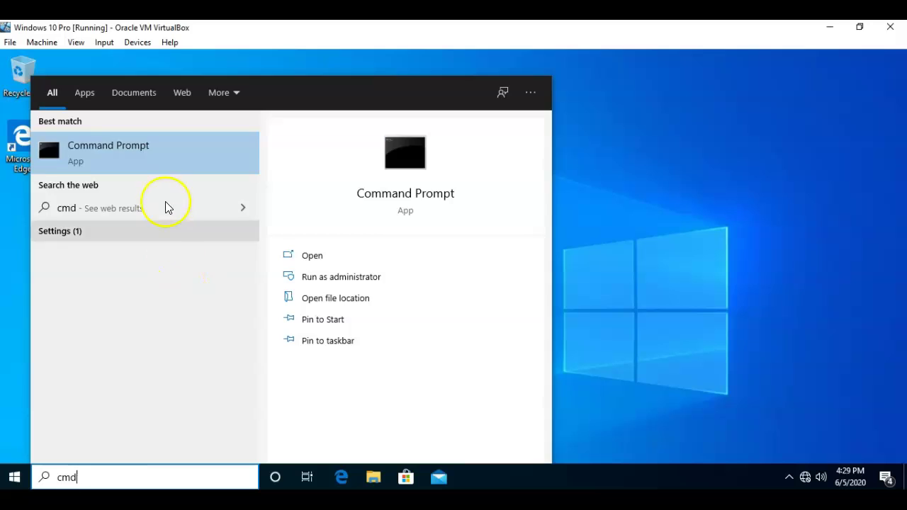
right_click(168, 152)
left_click(202, 167)
left_click(388, 345)
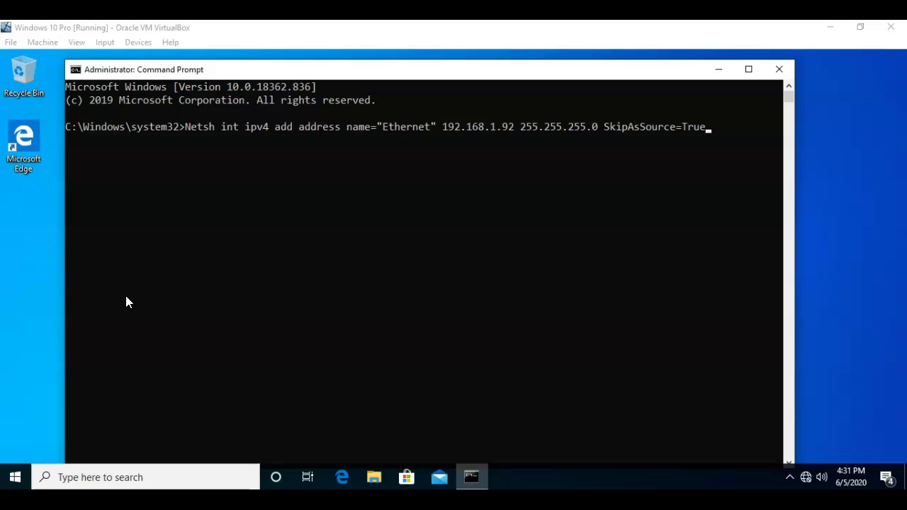
Step: Try to add 192.168.1.92 with mask 255.255.255.0 and SkipAsSource=True to "Ethernet" using Netsh int ipv4 add address
left_click(139, 290)
left_click(706, 127)
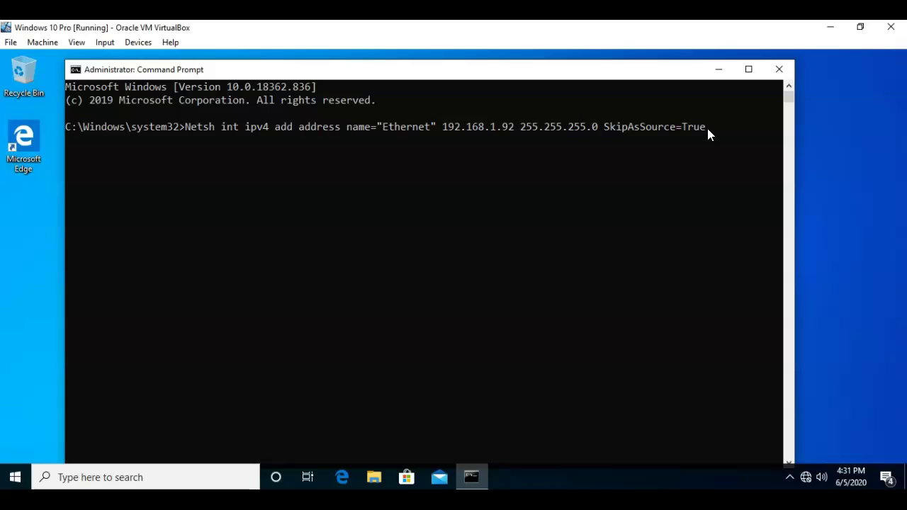
key("Return")
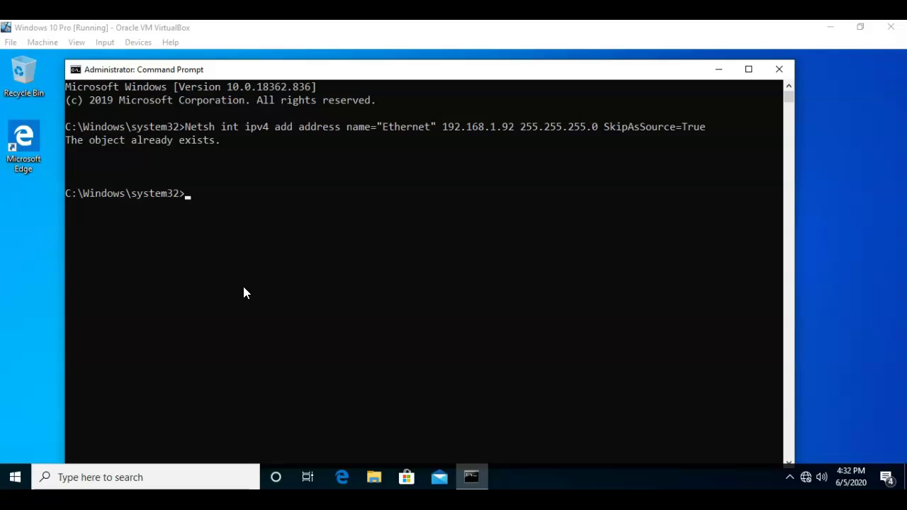
Step: Recall the Netsh add address command, change its IP address to 192.168.2.92, and run it
left_click(248, 288)
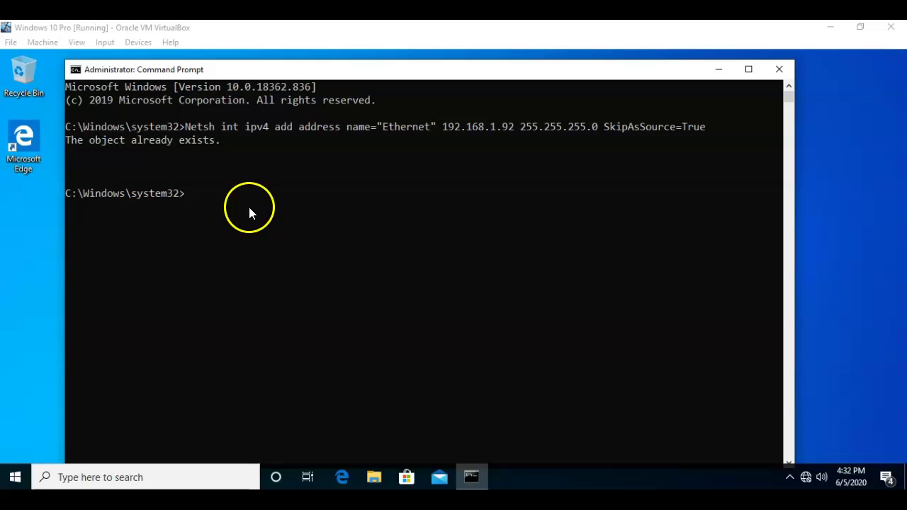
left_click(192, 204)
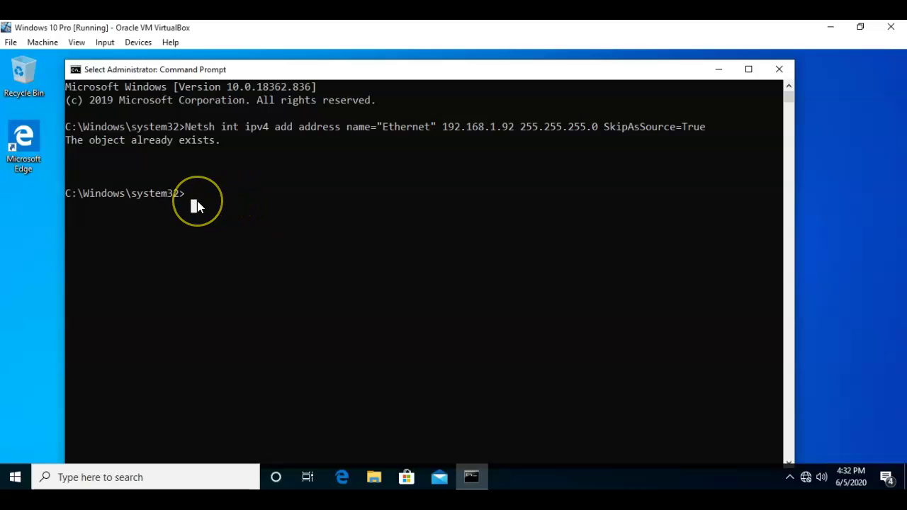
key("Up")
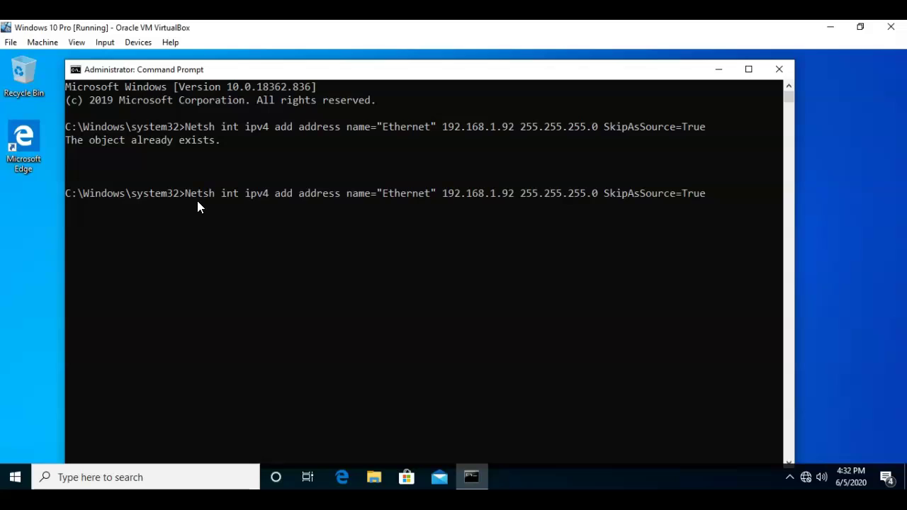
key("Left")
key("Left")
key("BackSpace")
type("2")
left_click(203, 204)
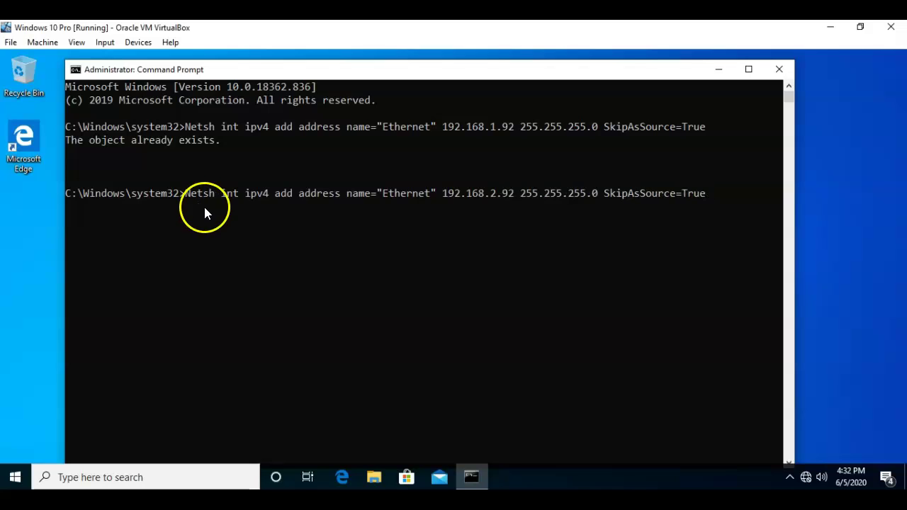
key("Right")
key("Right")
key("Right")
key("Right")
key("Right")
key("Right")
key("Right")
key("Right")
key("Right")
key("Right")
key("Right")
key("Right")
key("Right")
key("Right")
key("Right")
key("Right")
key("Right")
key("Right")
key("Right")
key("Right")
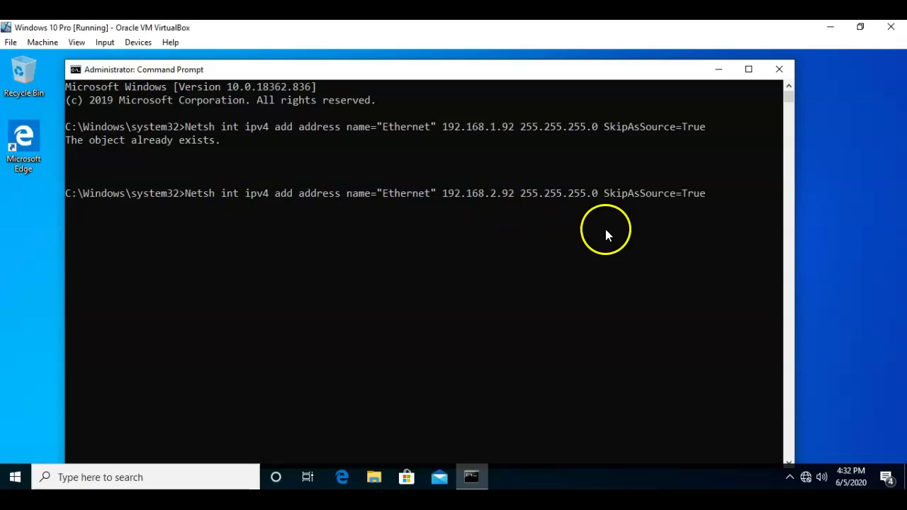
left_click(707, 202)
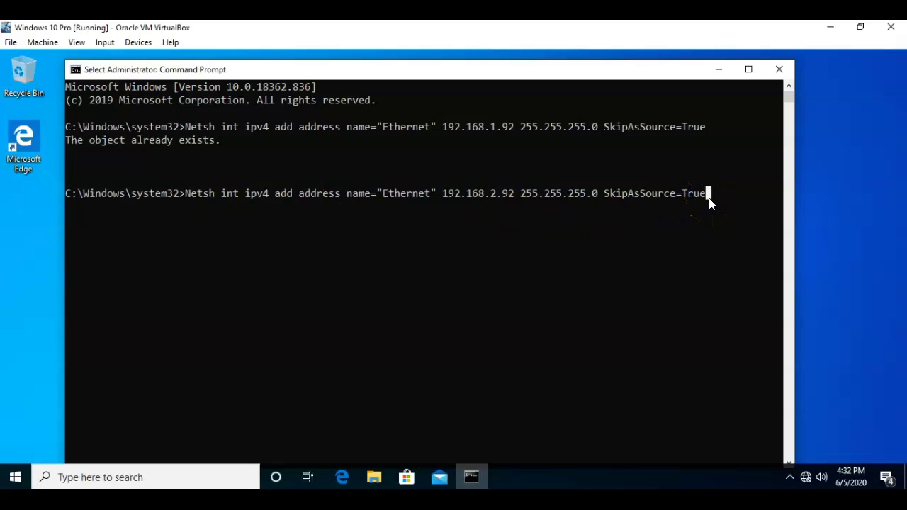
key("Return")
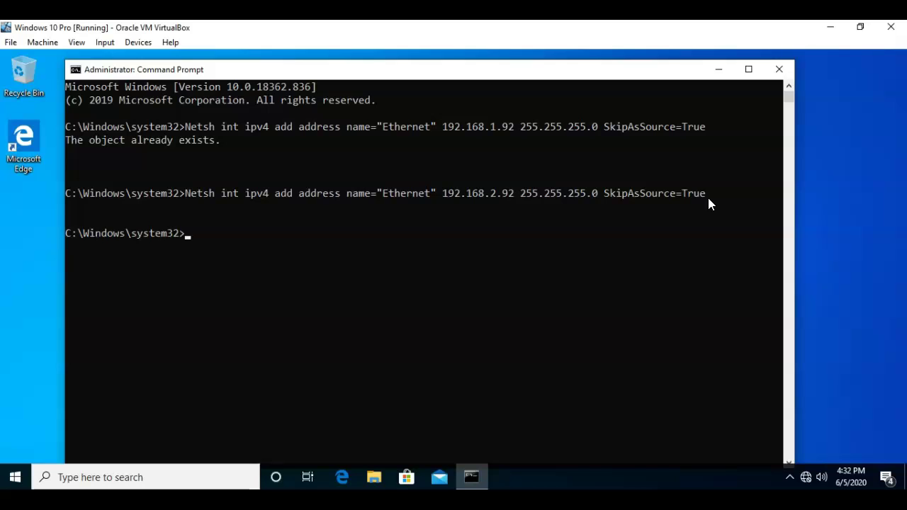
Step: Run ipconfig in the Command Prompt and highlight the IPv4 address line for 192.168.2.92
type("ipconfig")
key("Return")
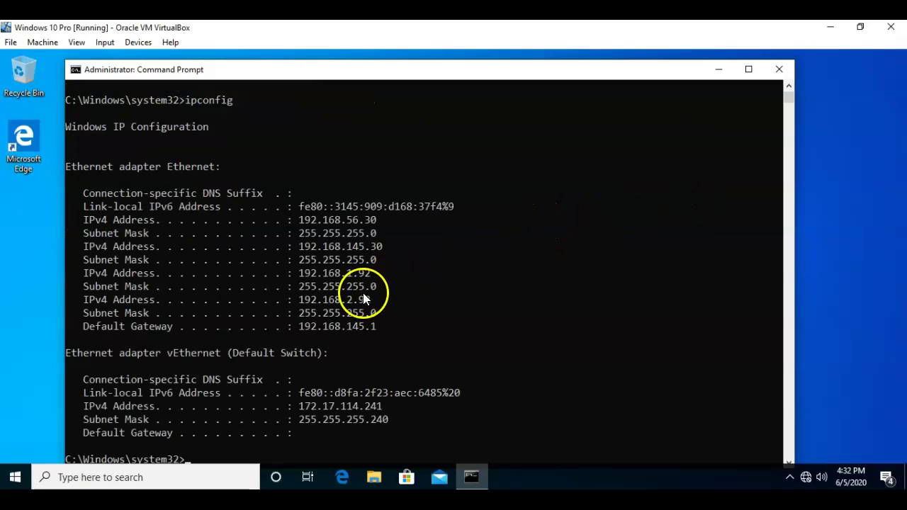
left_click_drag(71, 299, 394, 302)
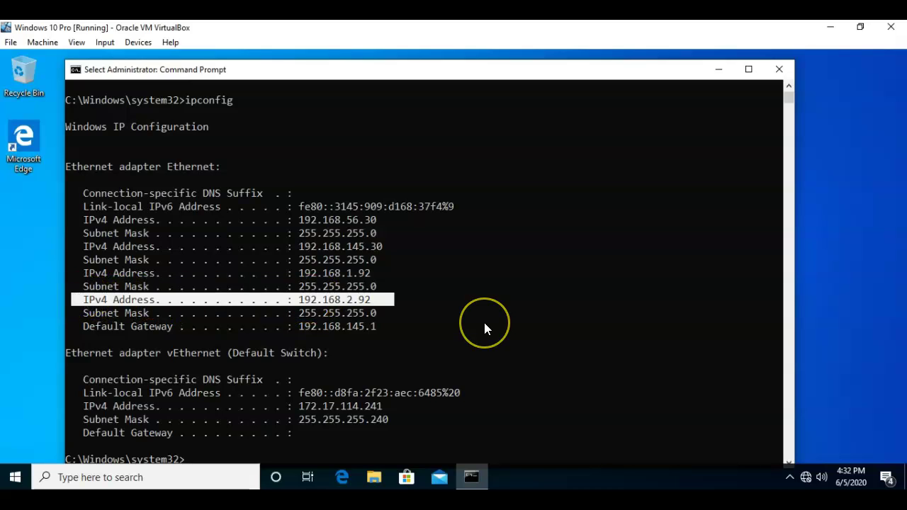